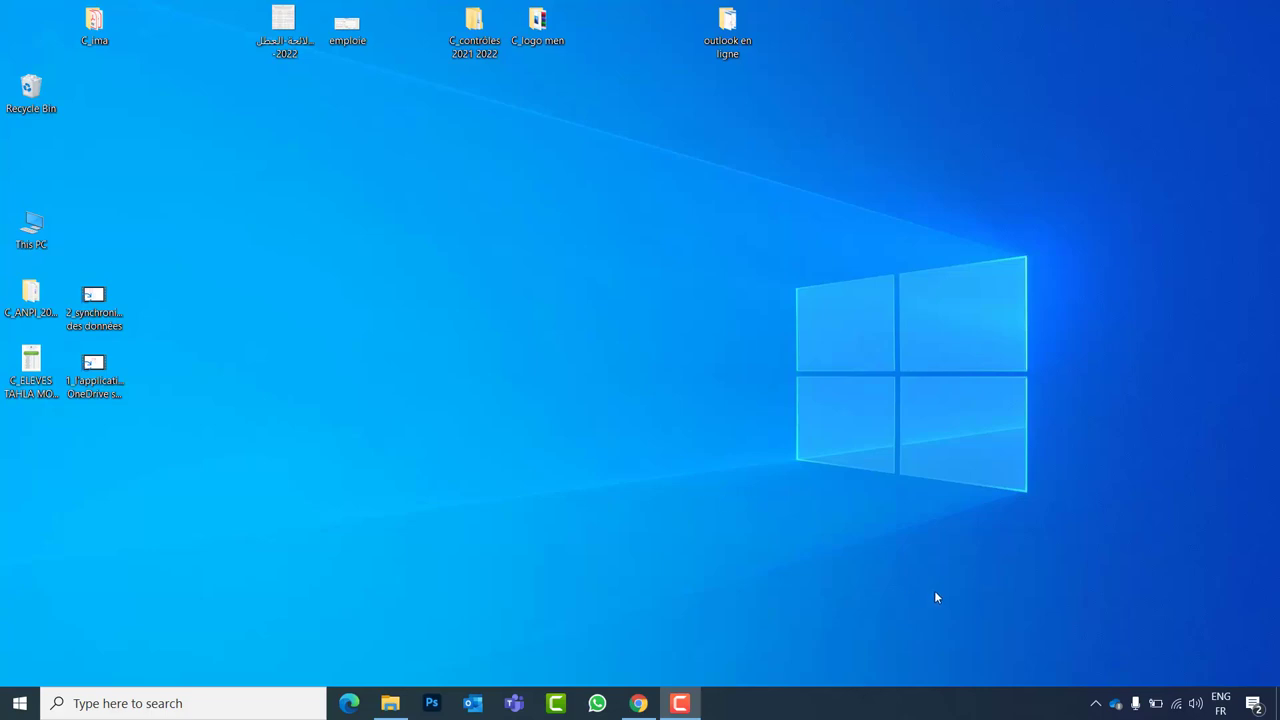
- Close OneDrive completely, confirm stopping the uploads, and check the hidden notification icons for it
left_click(1118, 708)
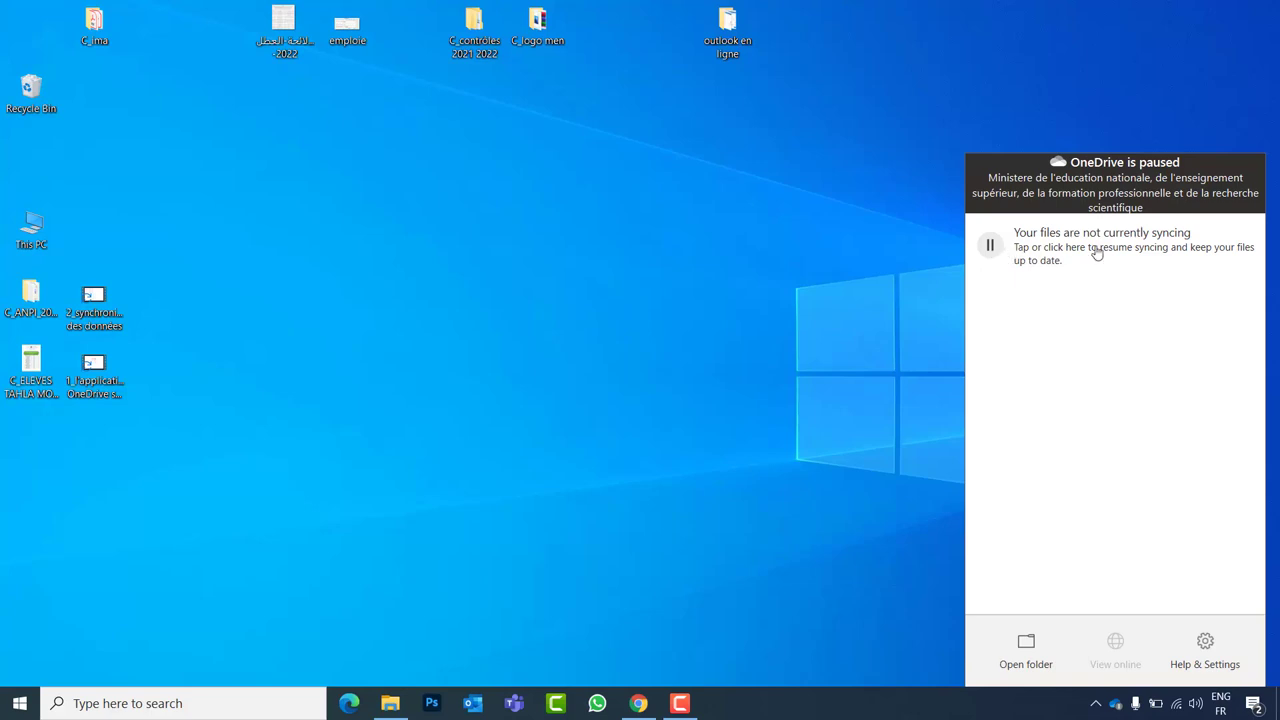
left_click(1214, 655)
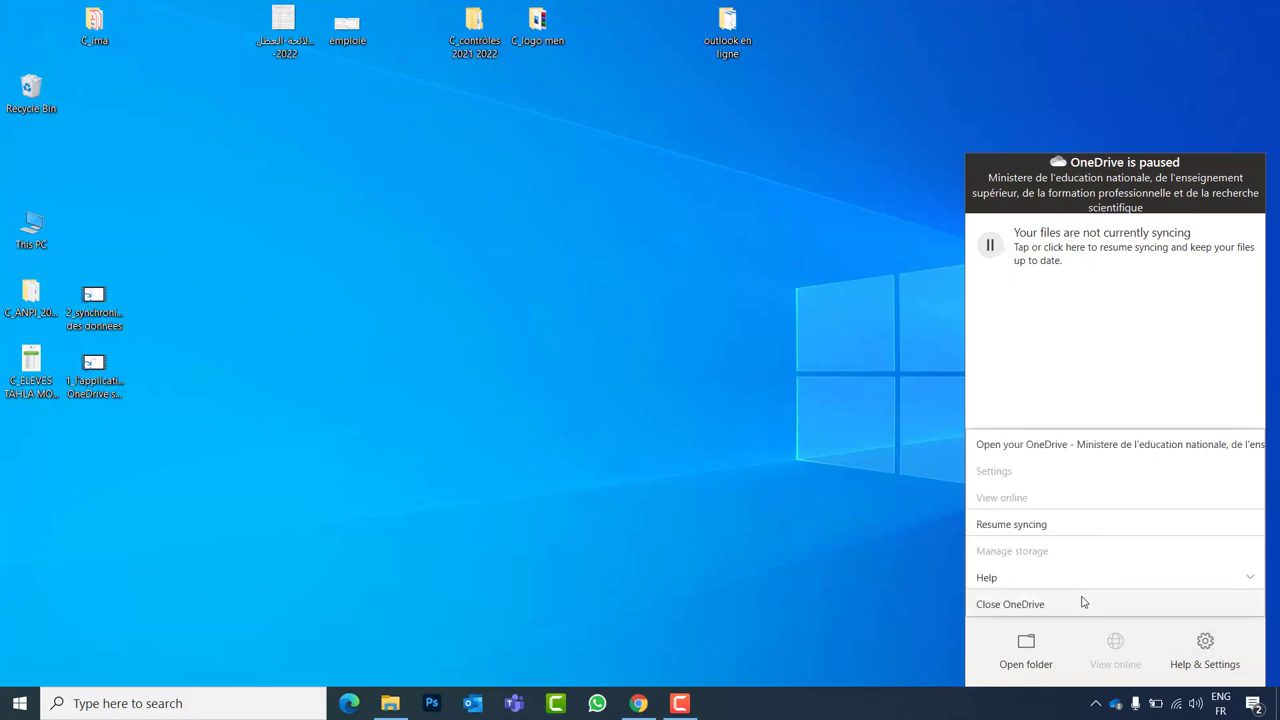
left_click(1014, 605)
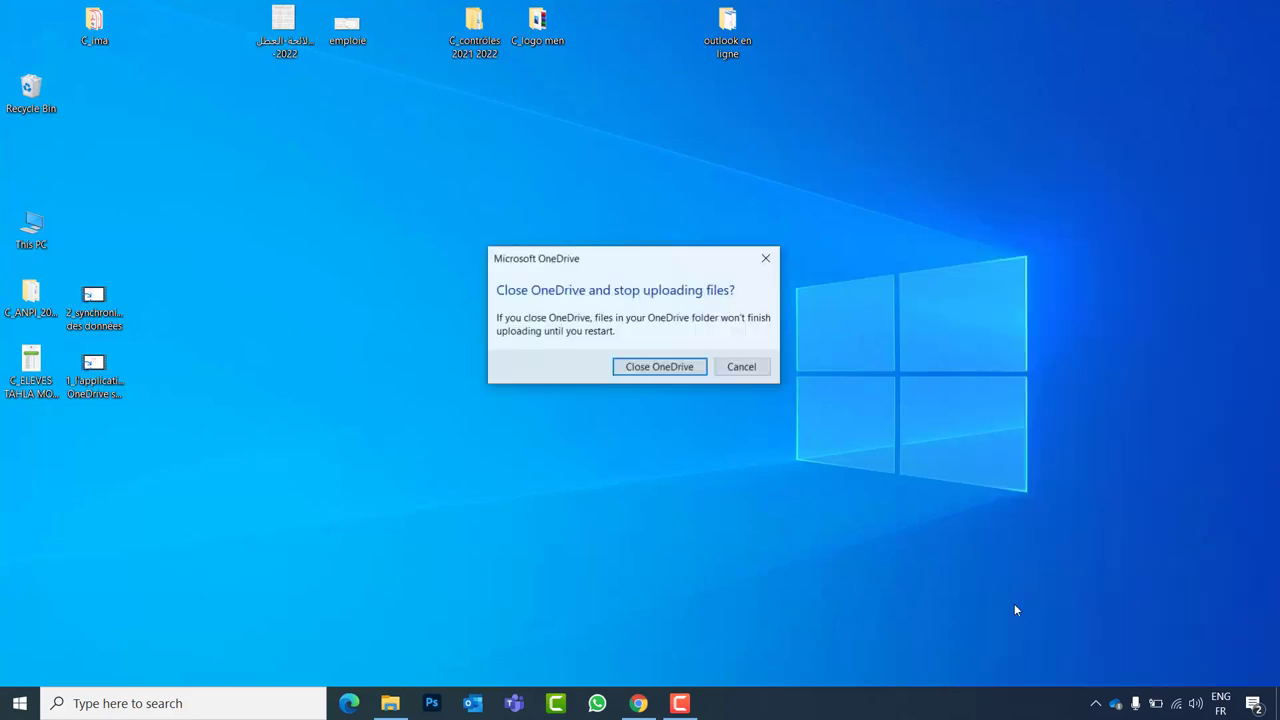
left_click(666, 367)
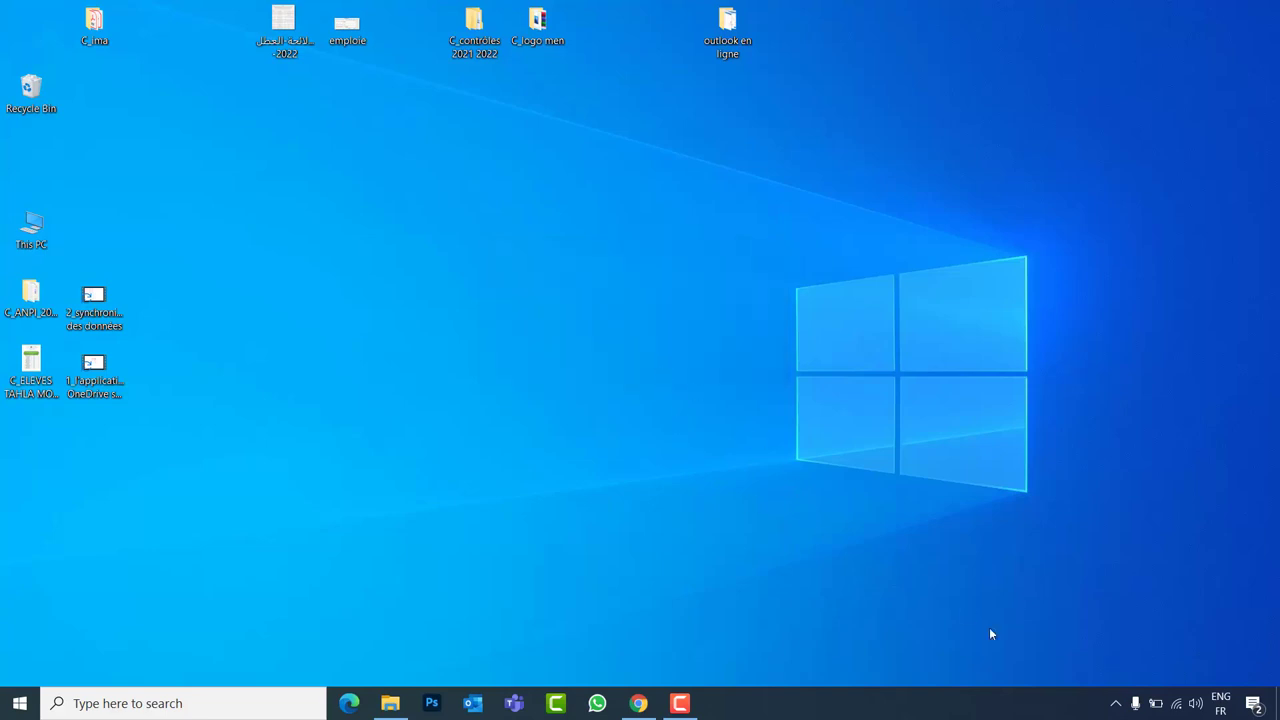
left_click(1116, 703)
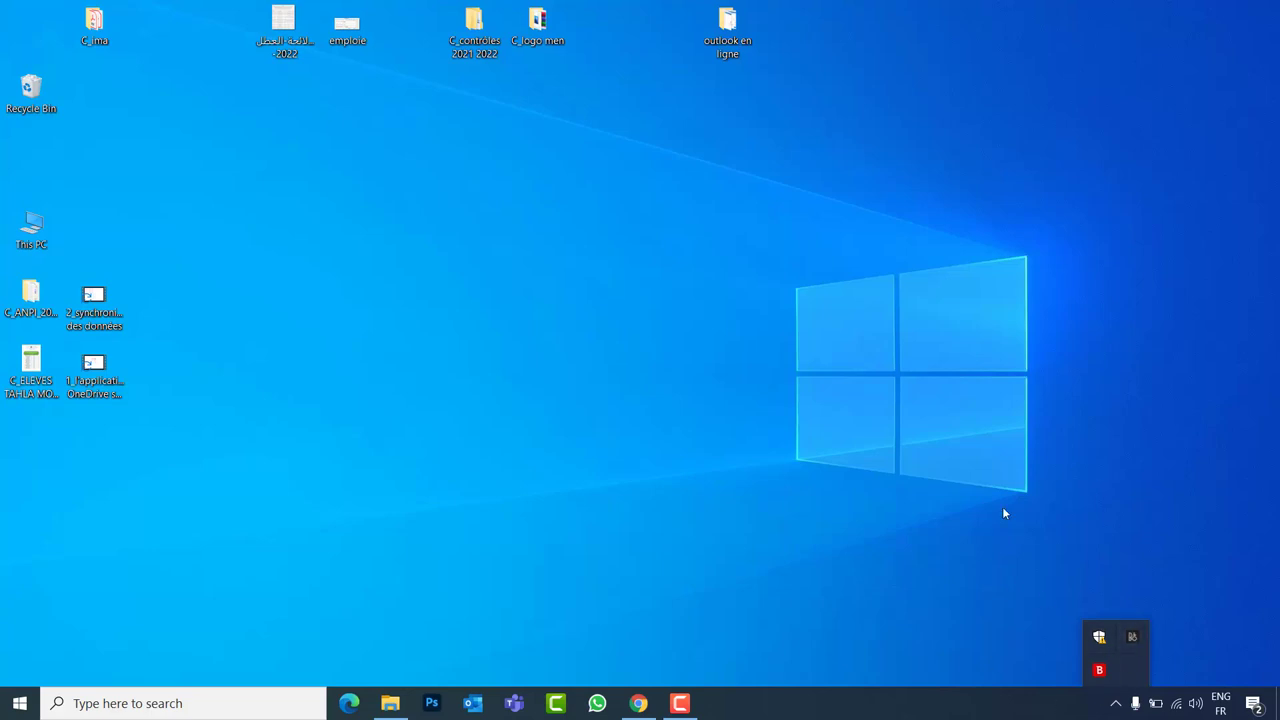
left_click(703, 483)
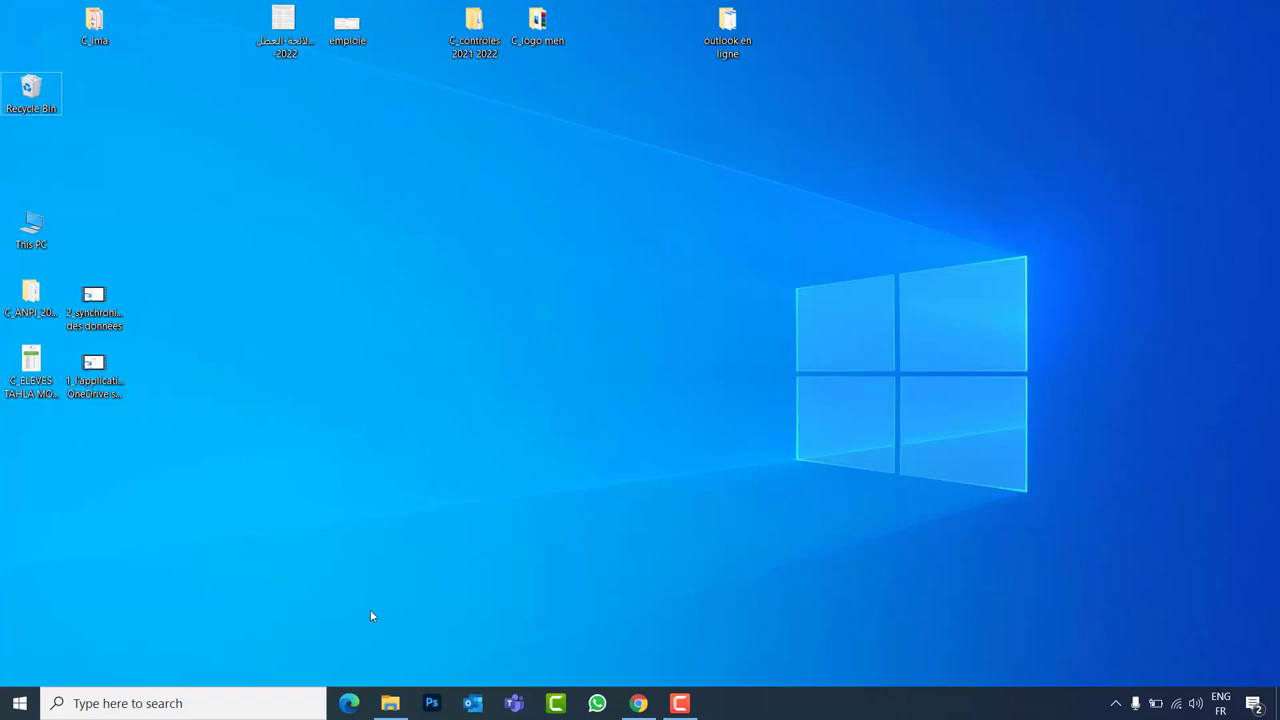
- Search Windows for "onedrive" and launch the OneDrive app
left_click(174, 705)
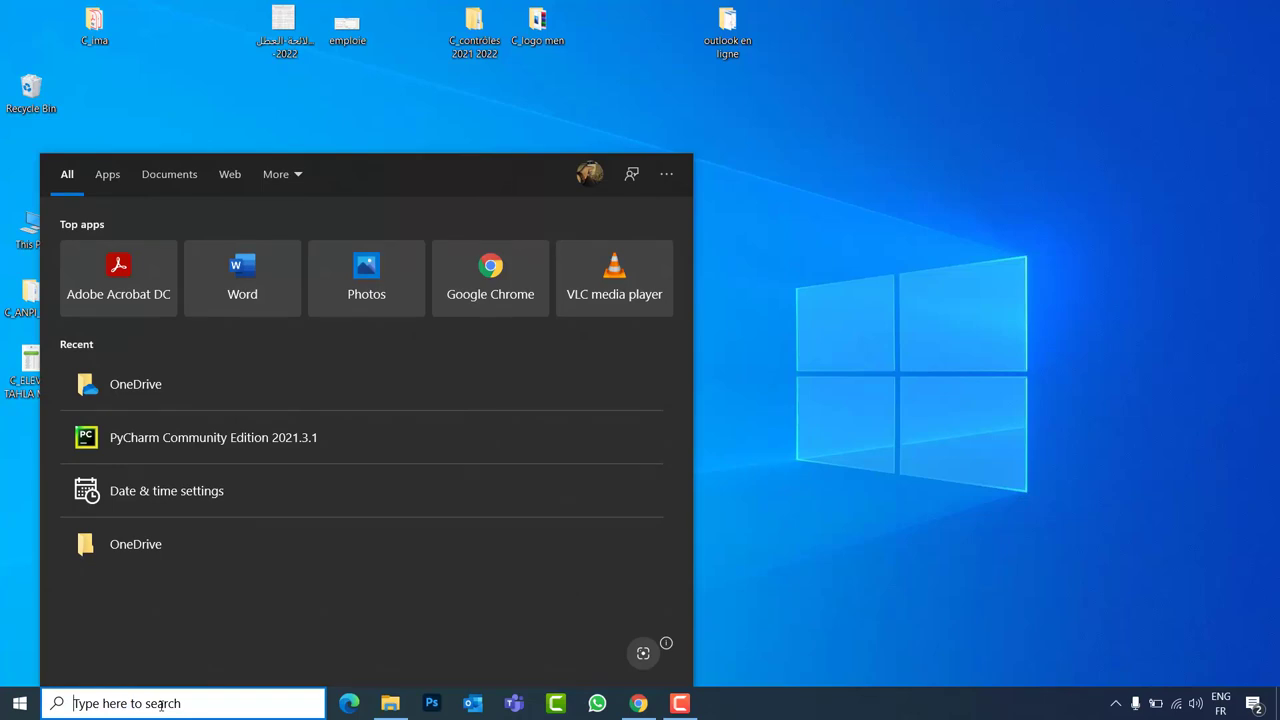
type("onedri")
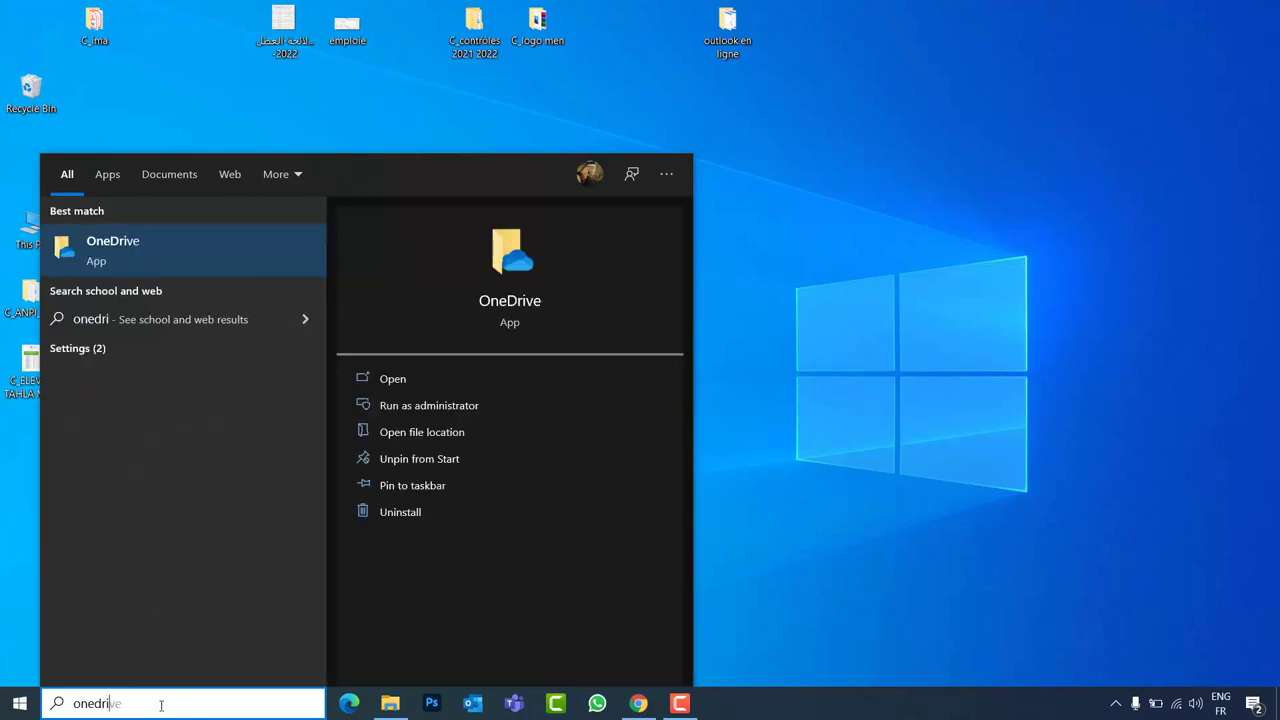
type("ve")
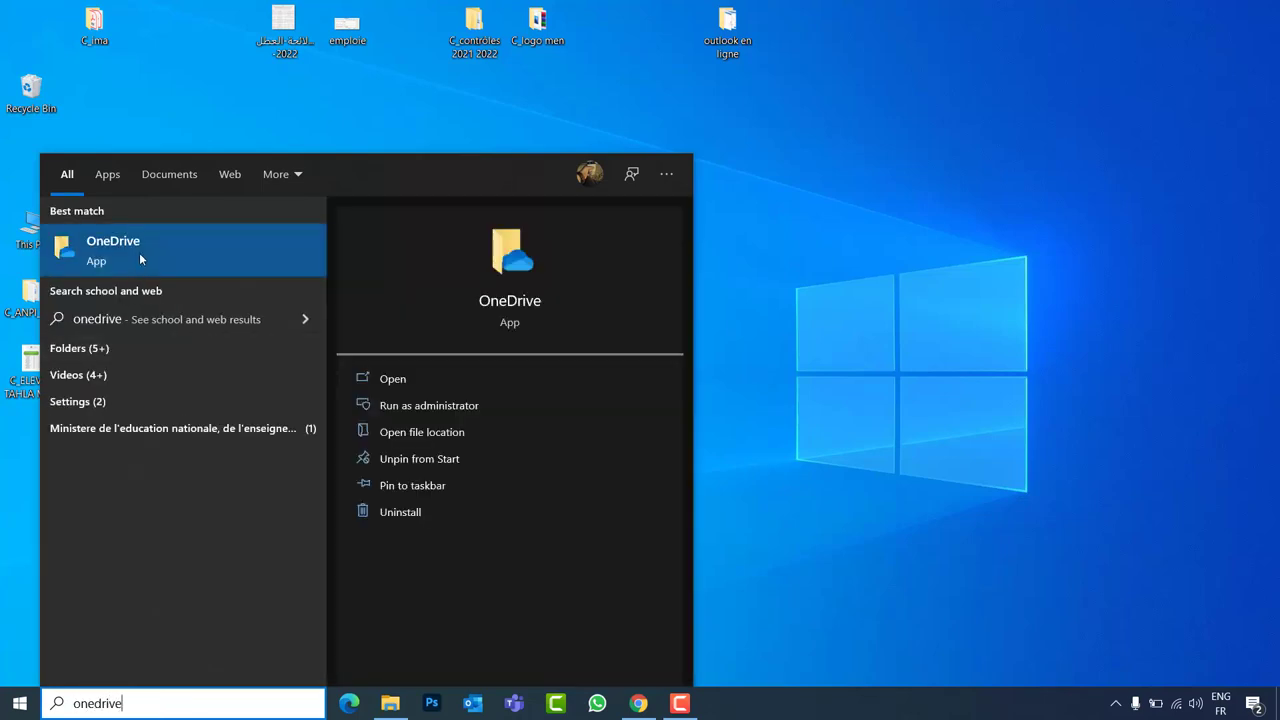
left_click(143, 250)
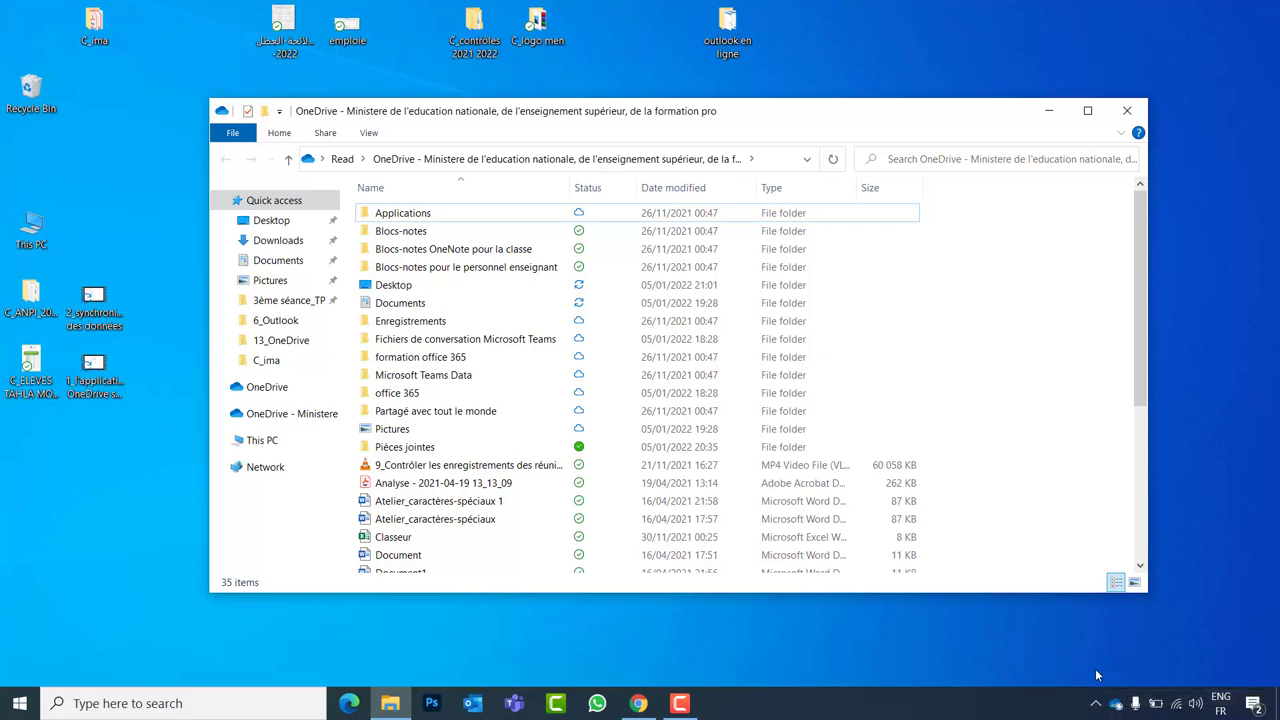
- Unlink the connected account from this PC in the OneDrive settings, dismissing the deleted-files reminder
left_click(1116, 706)
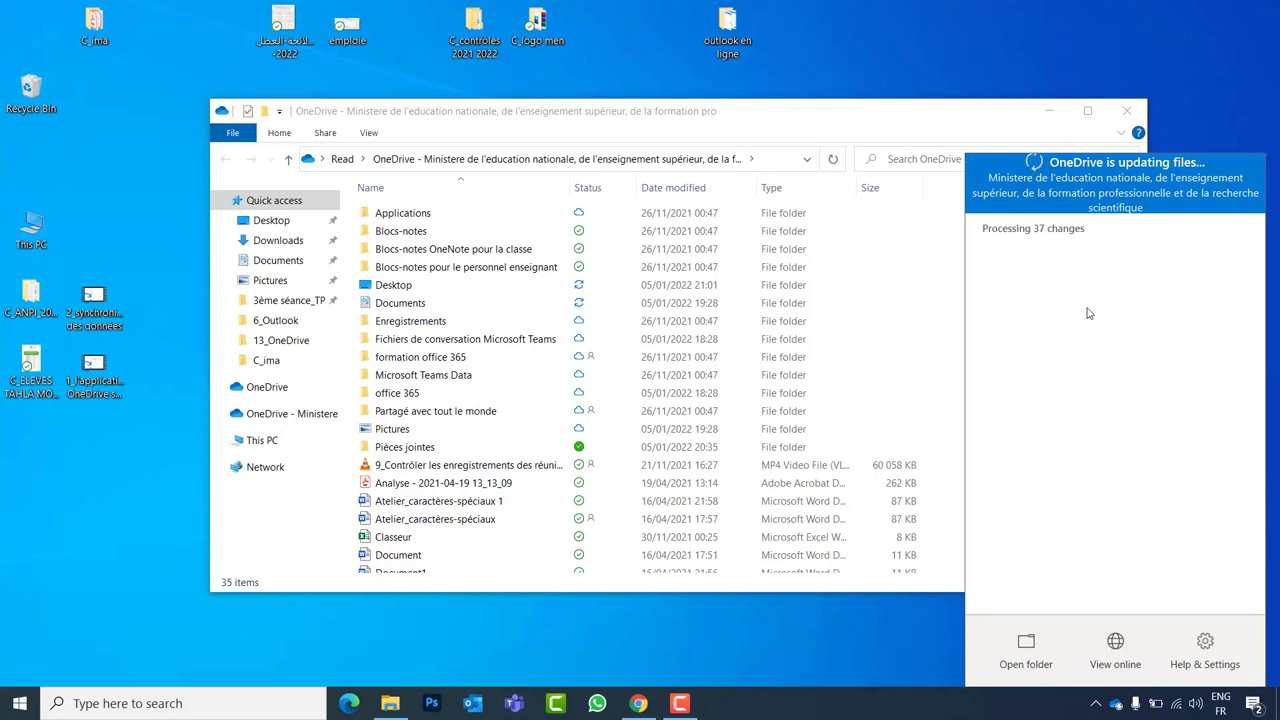
left_click(1207, 648)
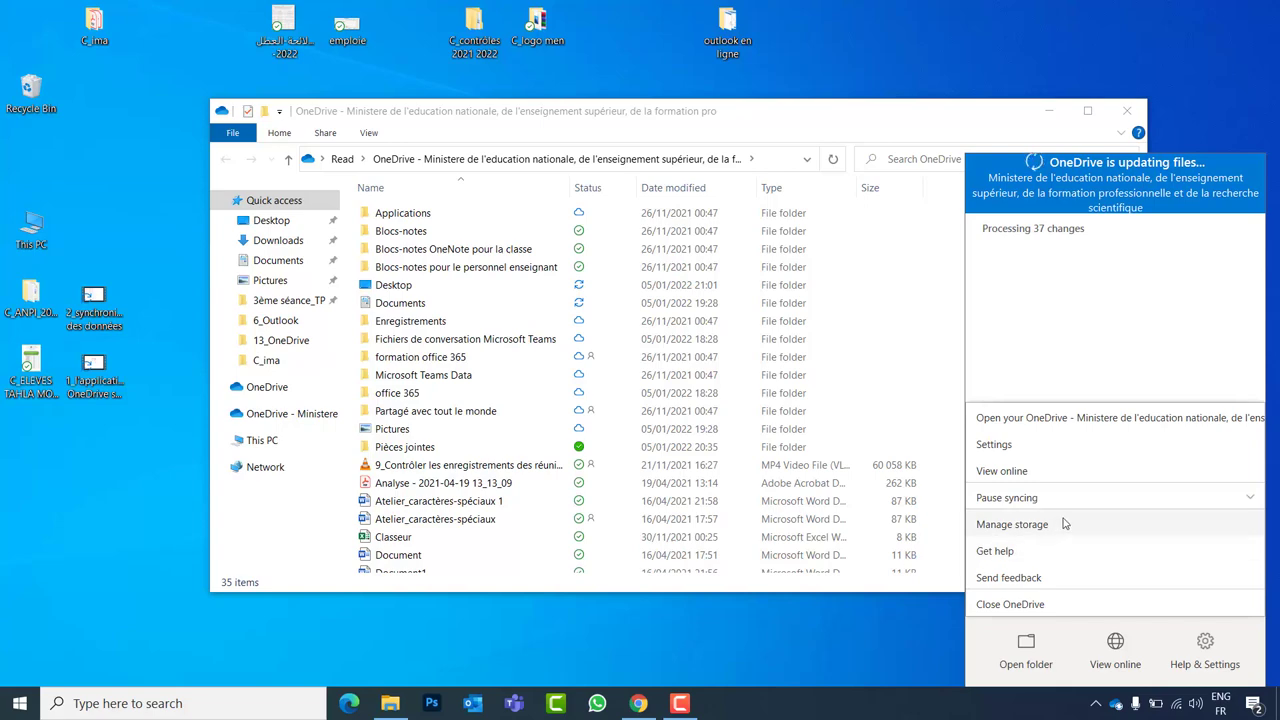
left_click(996, 445)
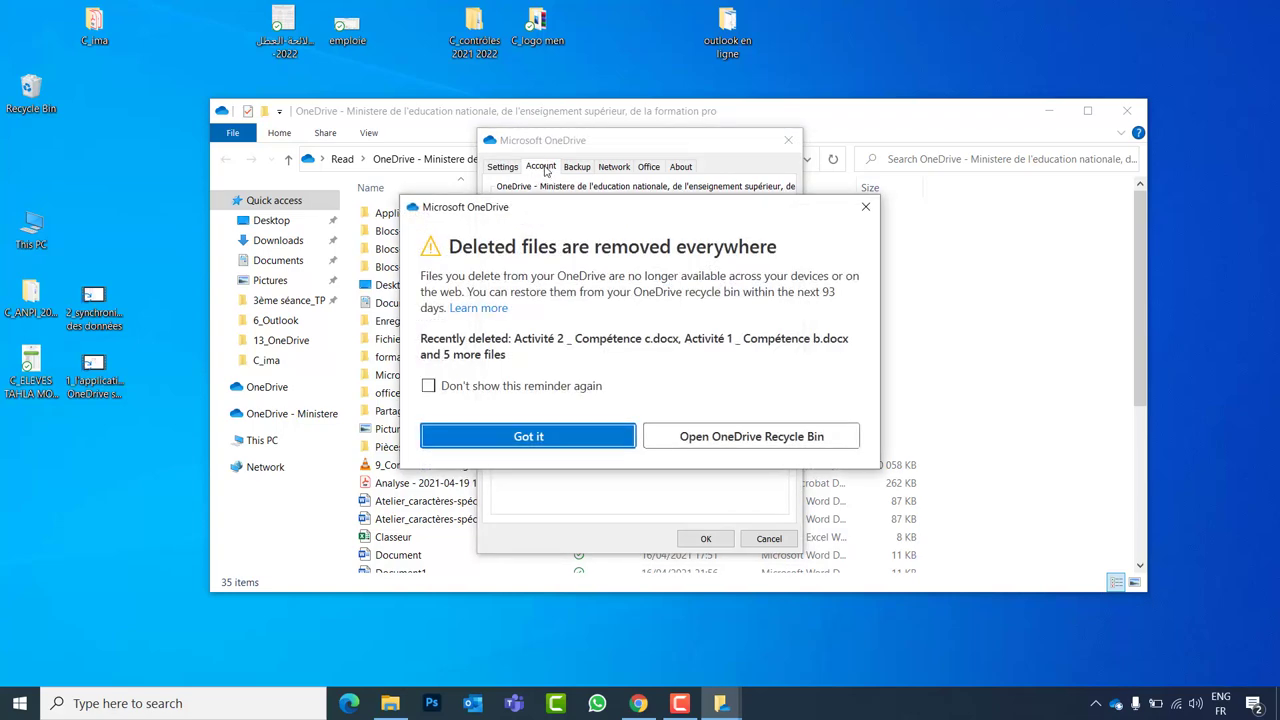
left_click(866, 209)
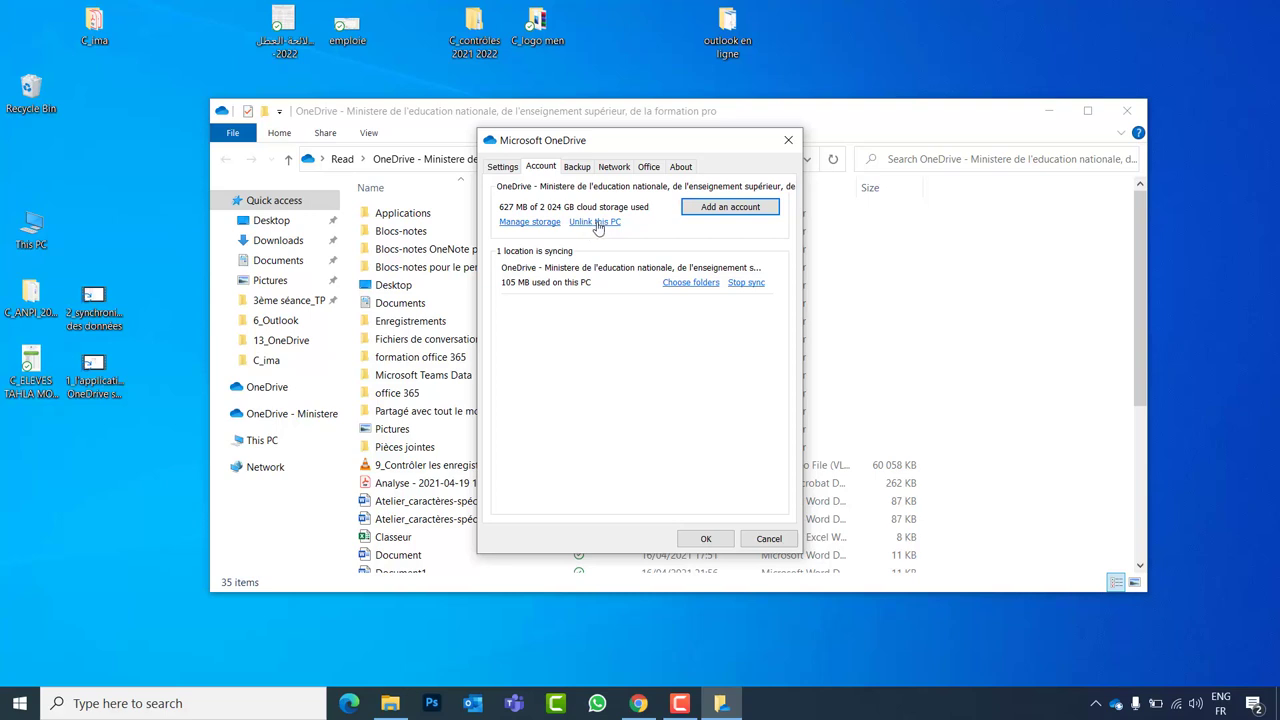
left_click(603, 224)
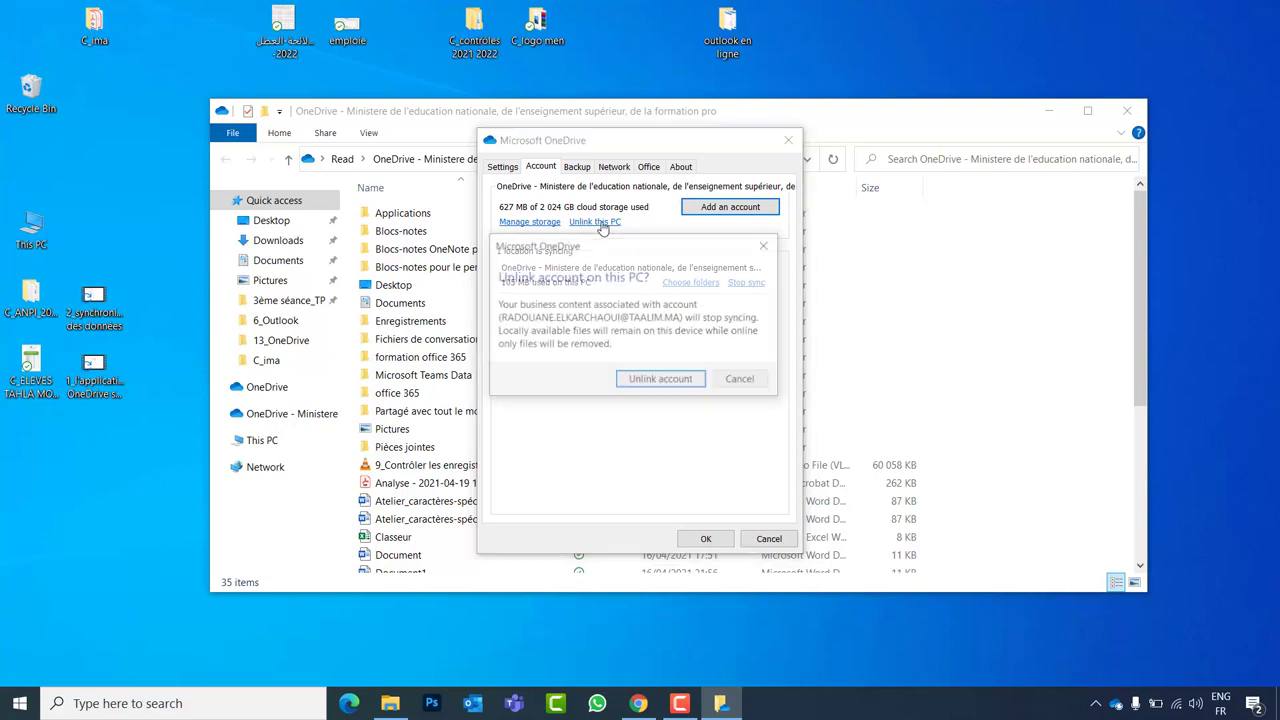
left_click(661, 382)
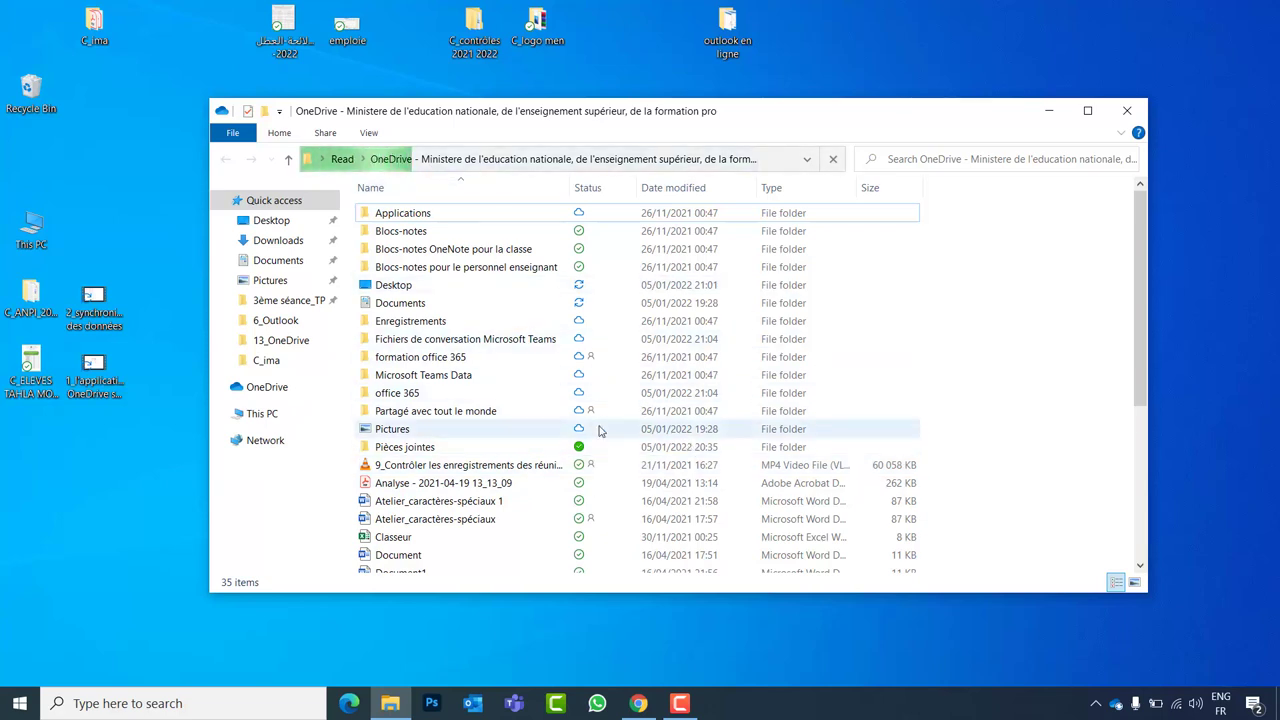
- Check OneDrive's notification icon and close the Set up OneDrive window without signing in
left_click(1096, 704)
left_click(1117, 705)
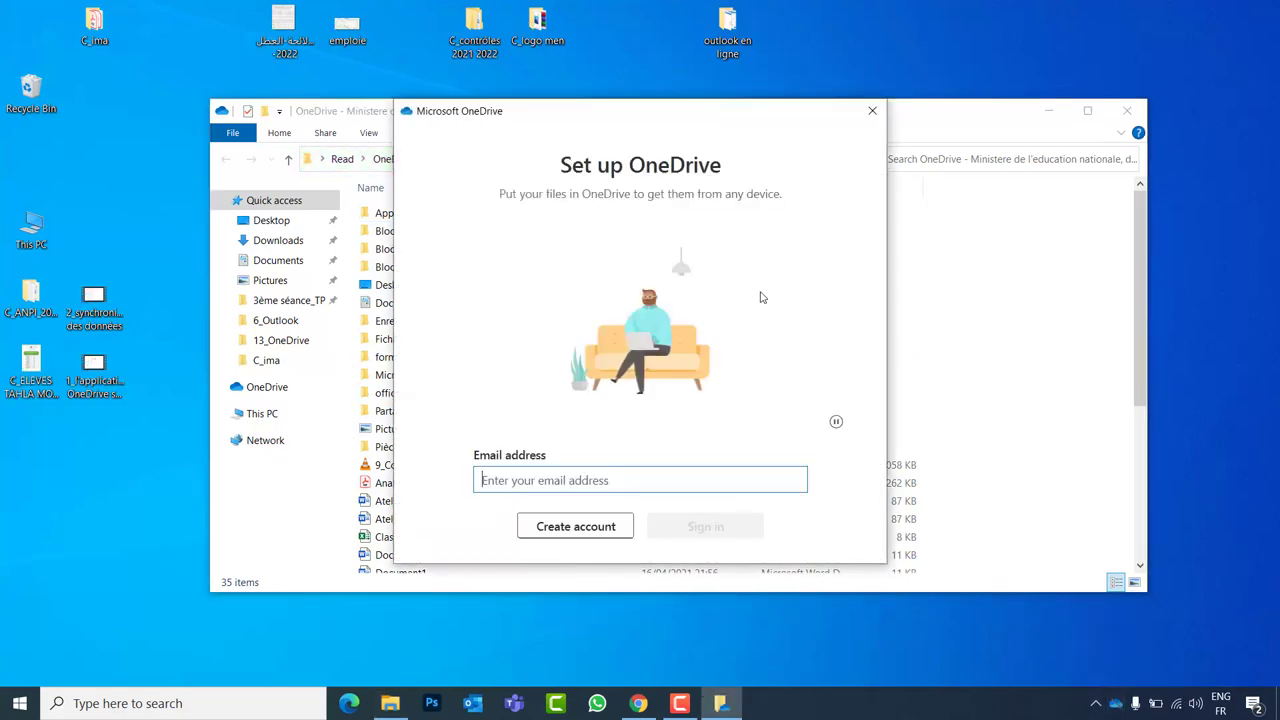
left_click(873, 113)
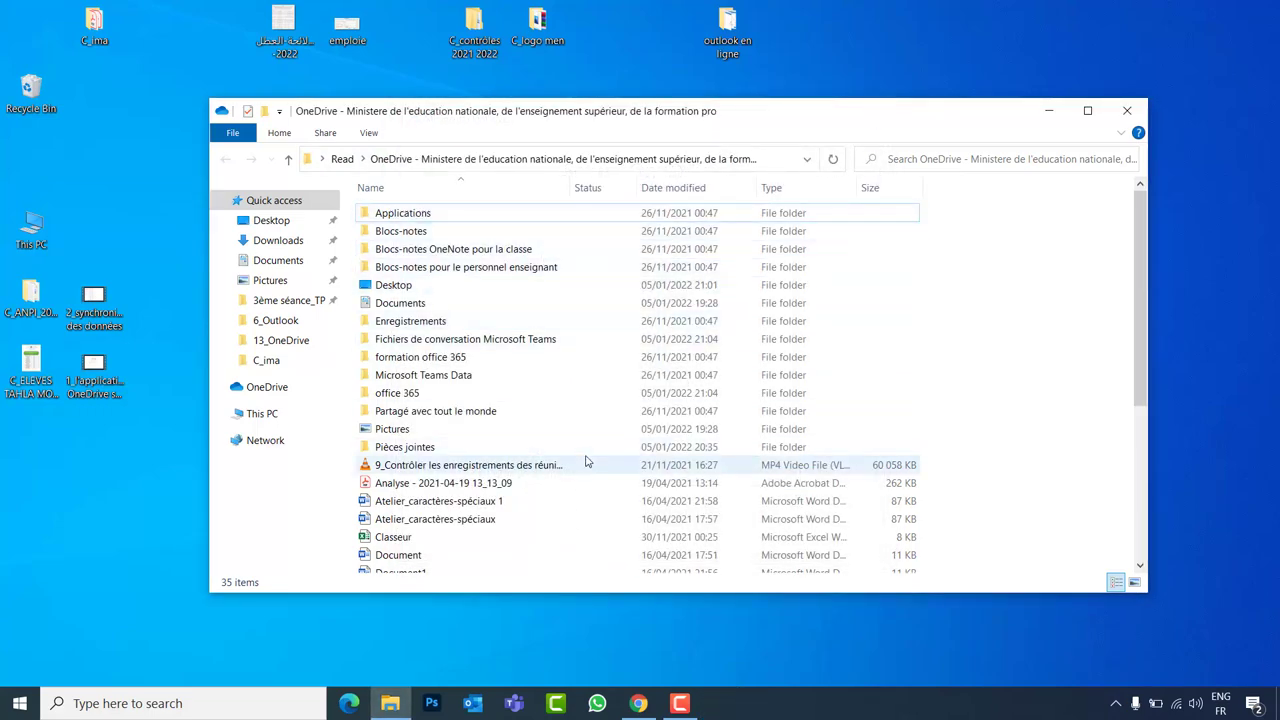
- Look through the files remaining in the local OneDrive folder and close its window
scroll(588, 401, "down", 5)
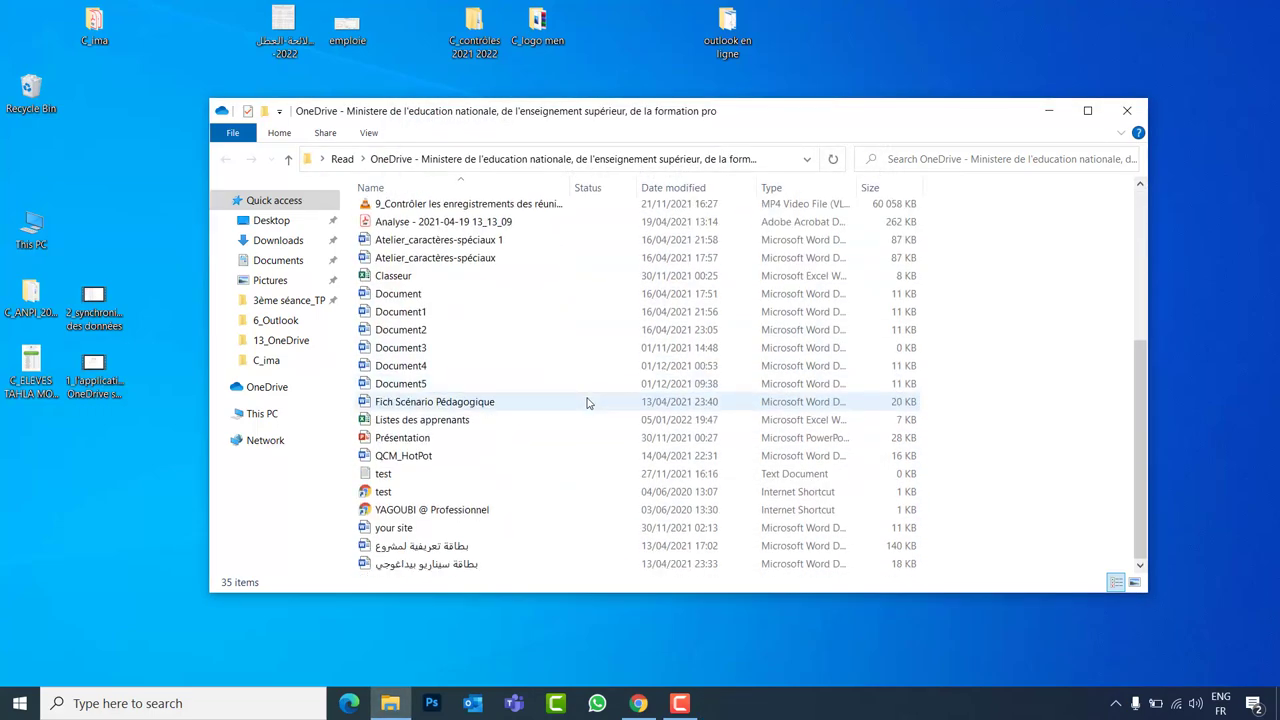
scroll(588, 401, "up", 4)
scroll(588, 401, "up", 1)
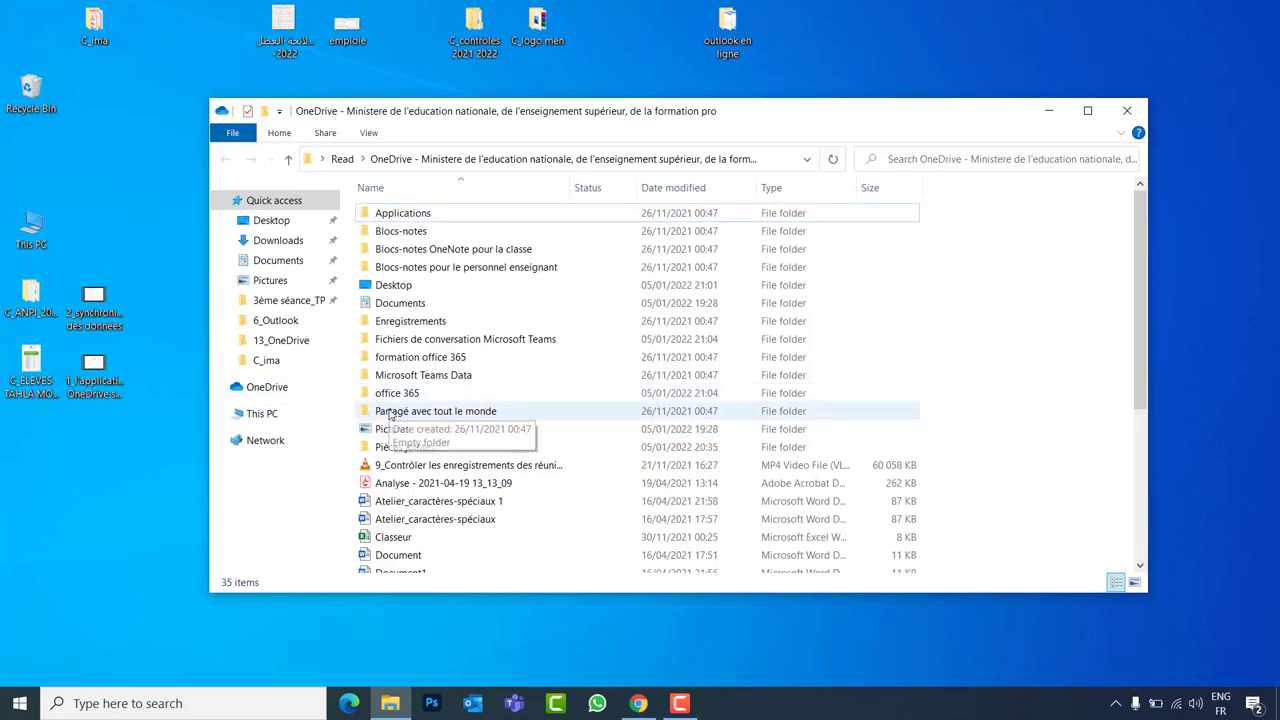
left_click(1127, 113)
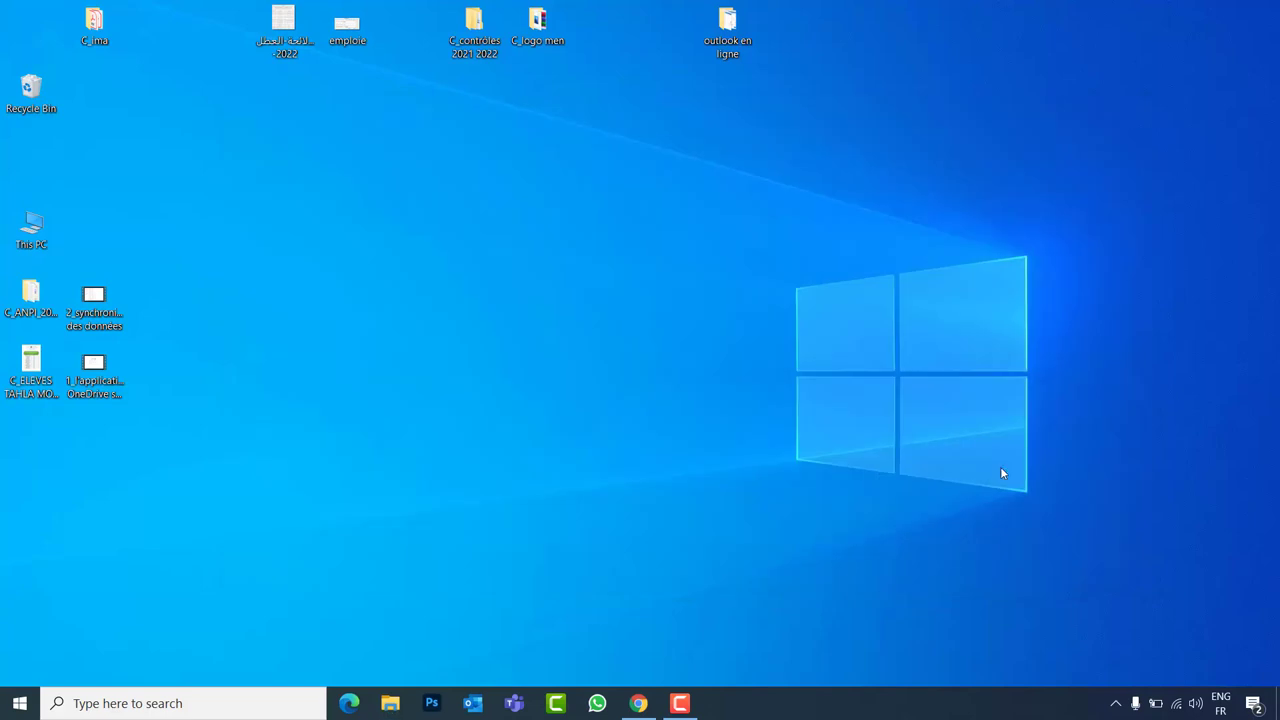
- Check the hidden notification icons for OneDrive and relaunch the app through a Windows search for "one"
left_click(1116, 703)
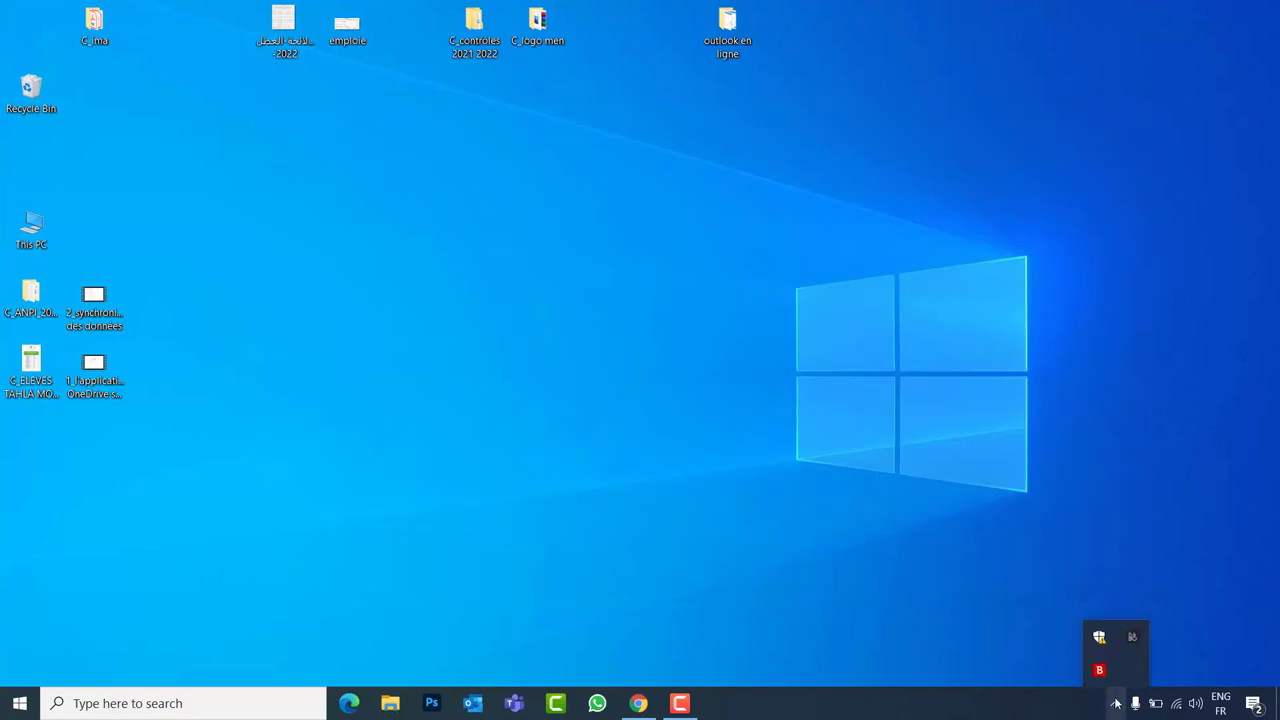
left_click(183, 703)
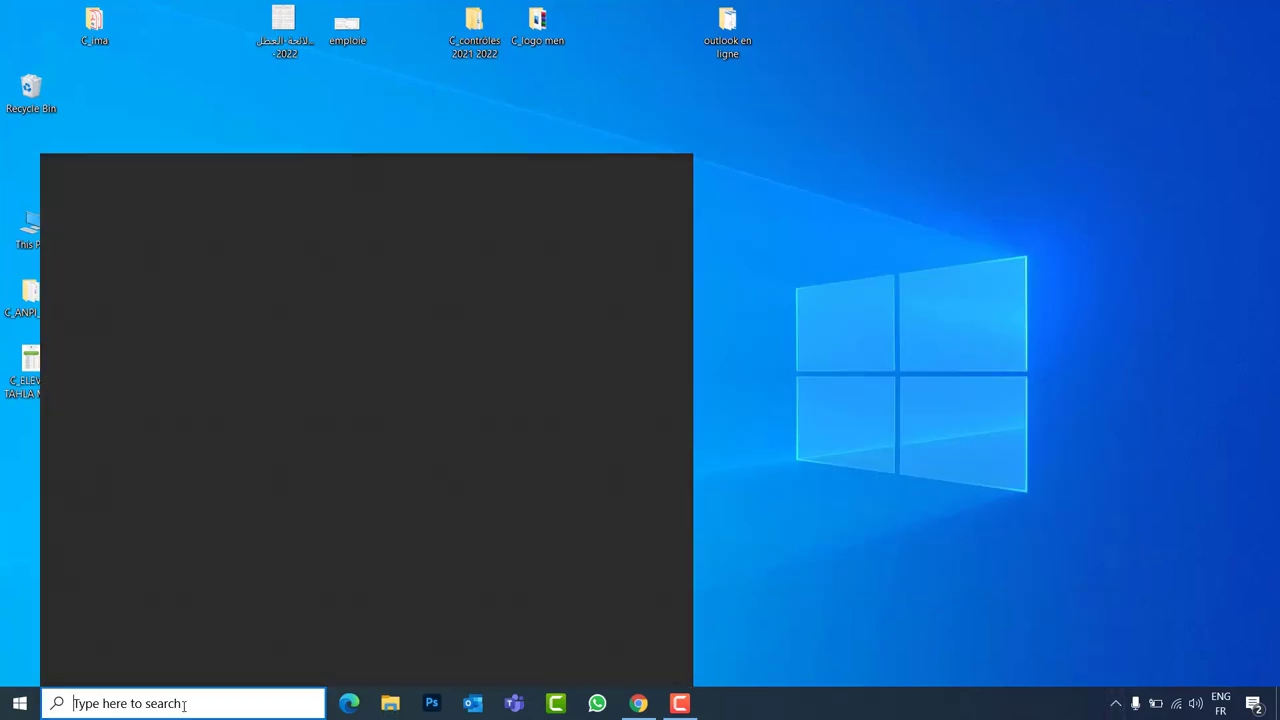
type("one")
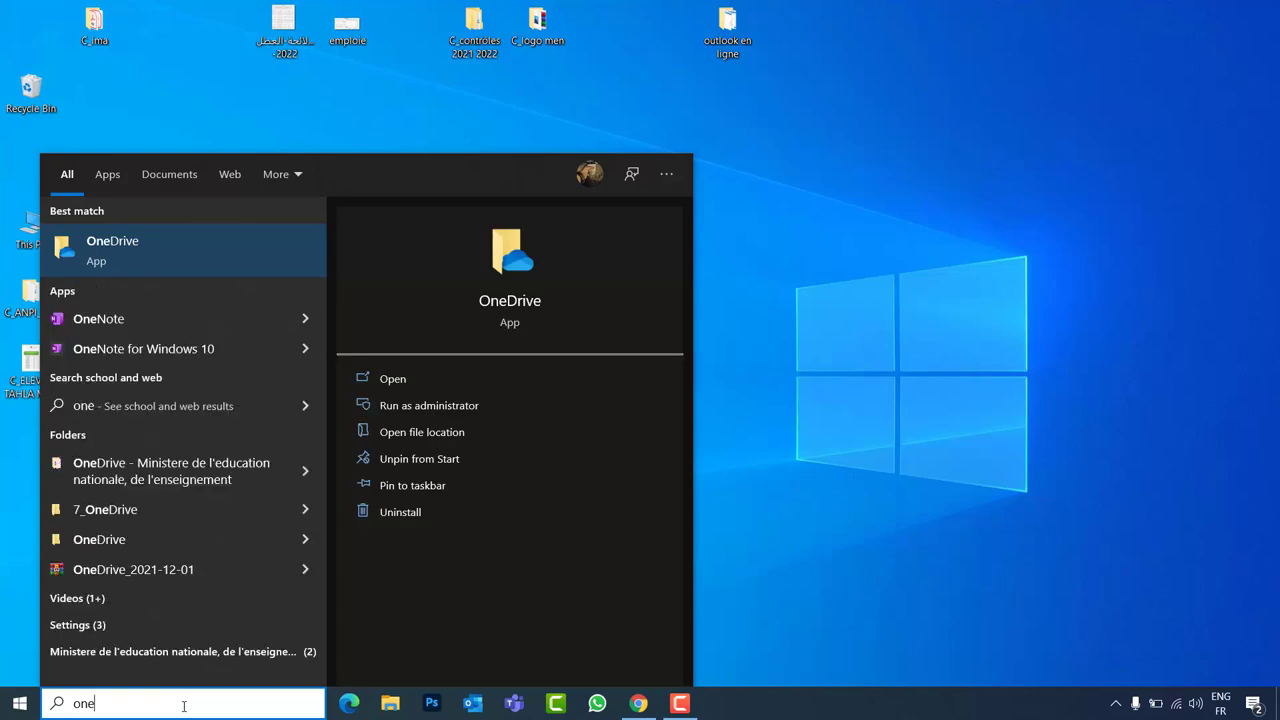
left_click(92, 252)
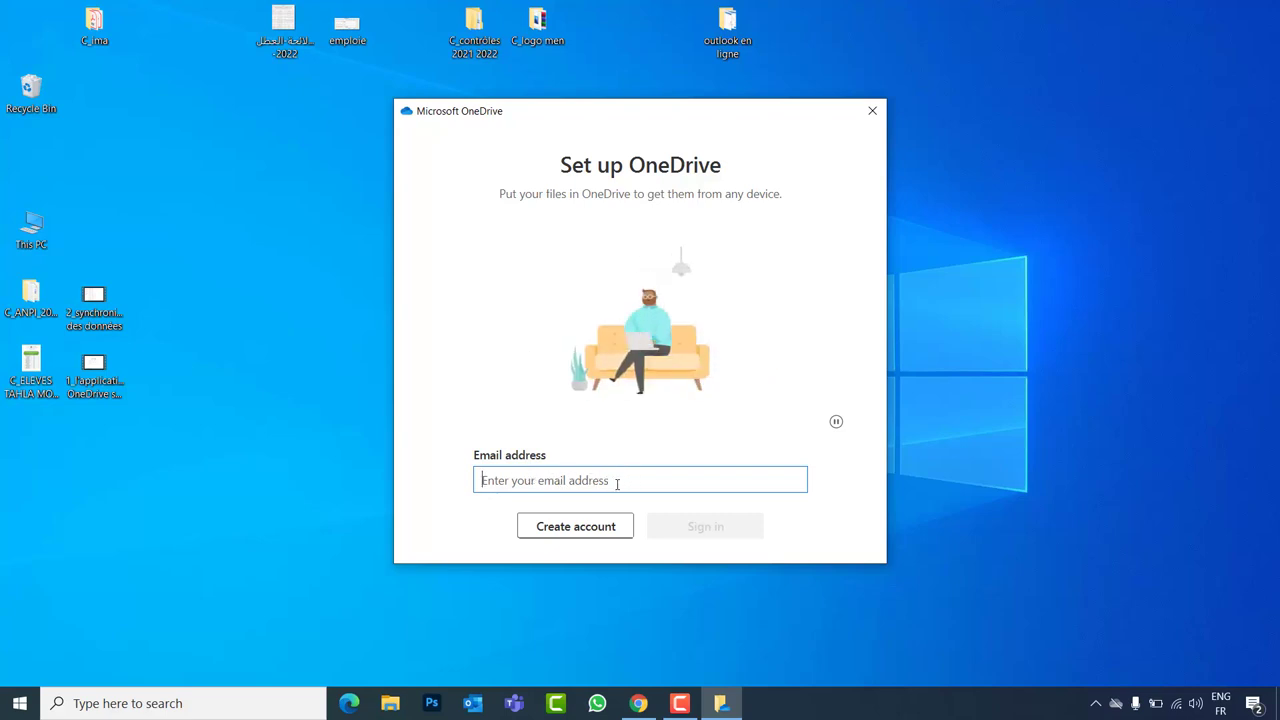
- Examine OneDrive's connection status and its account, startup and notification settings, then close the settings window
left_click(1116, 705)
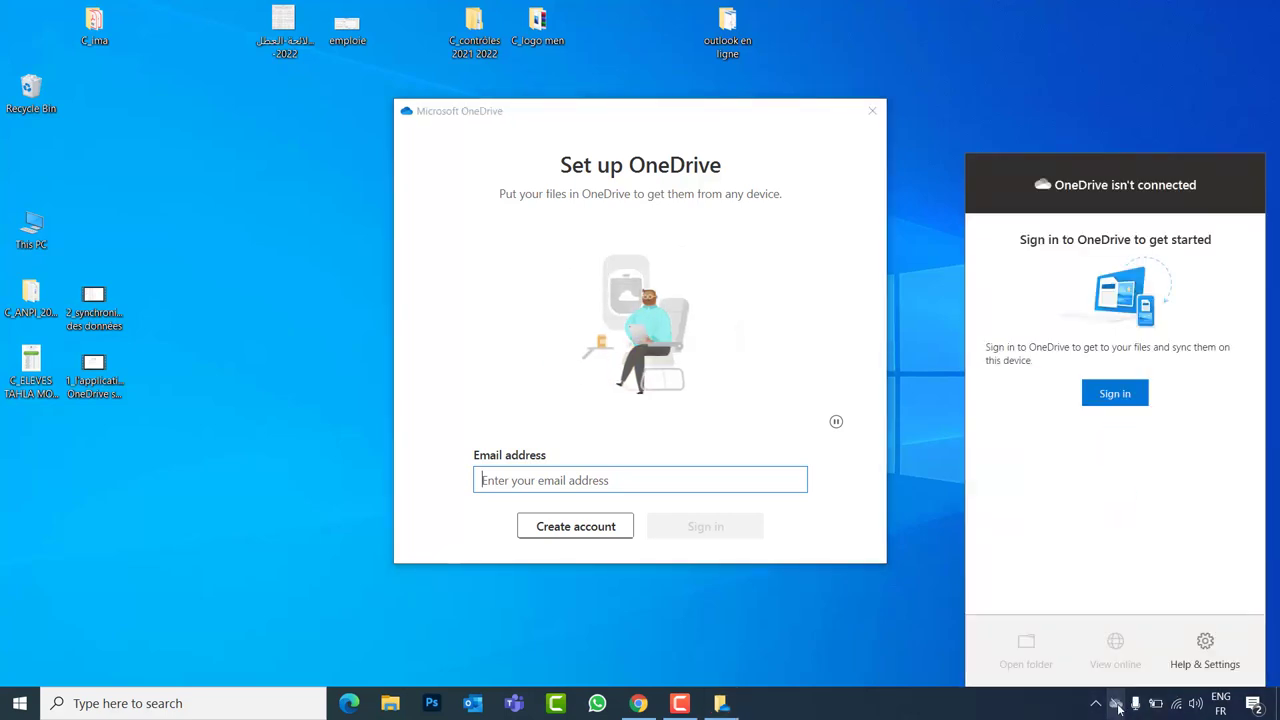
left_click(1095, 704)
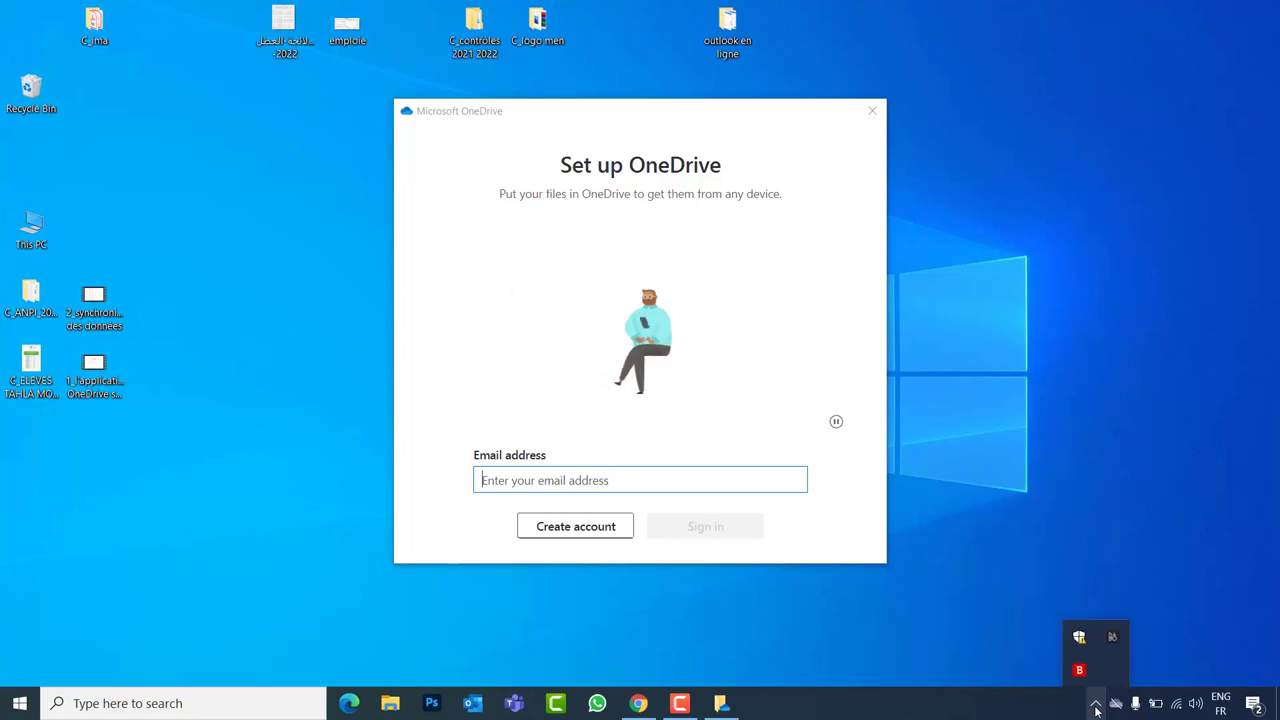
left_click(1116, 704)
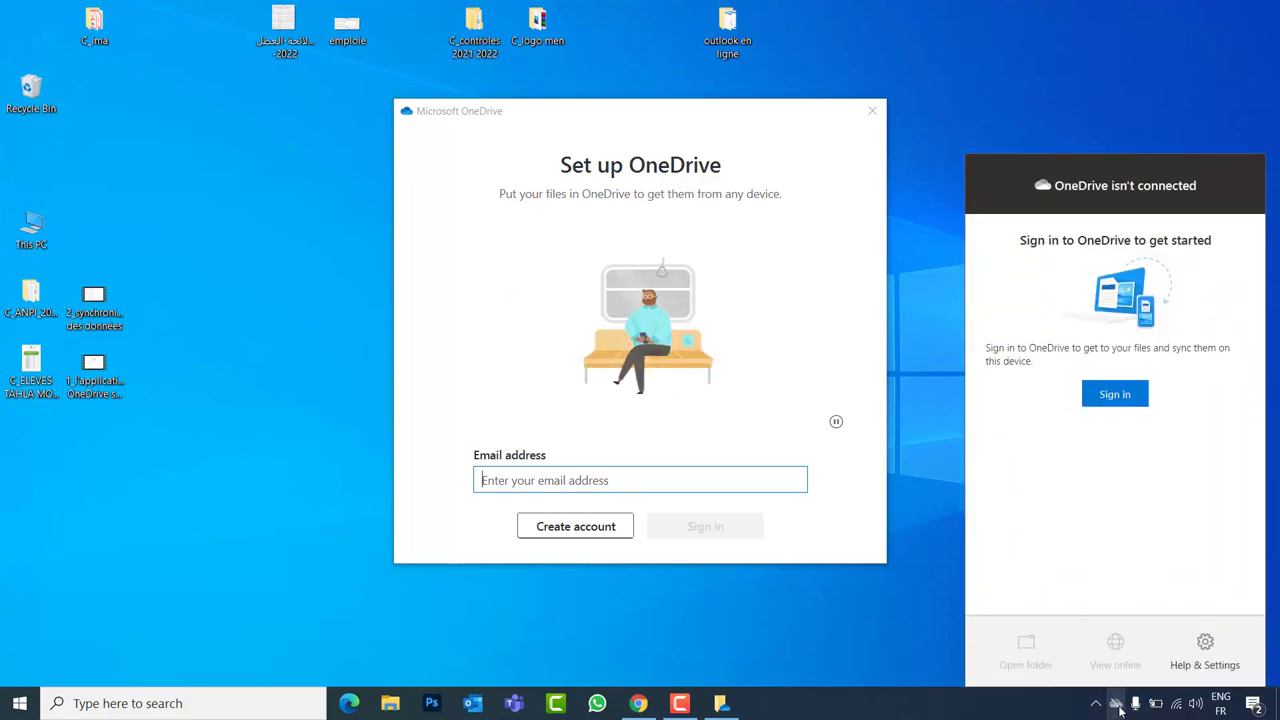
left_click(1224, 649)
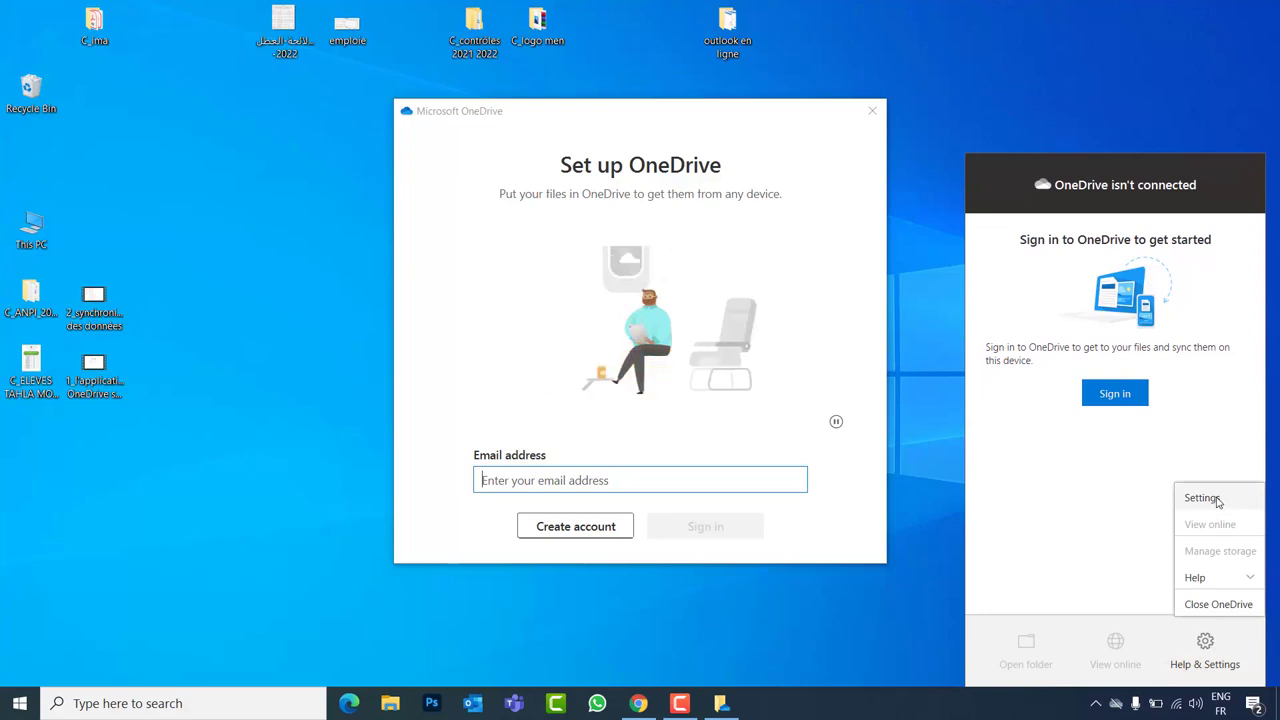
left_click(1202, 498)
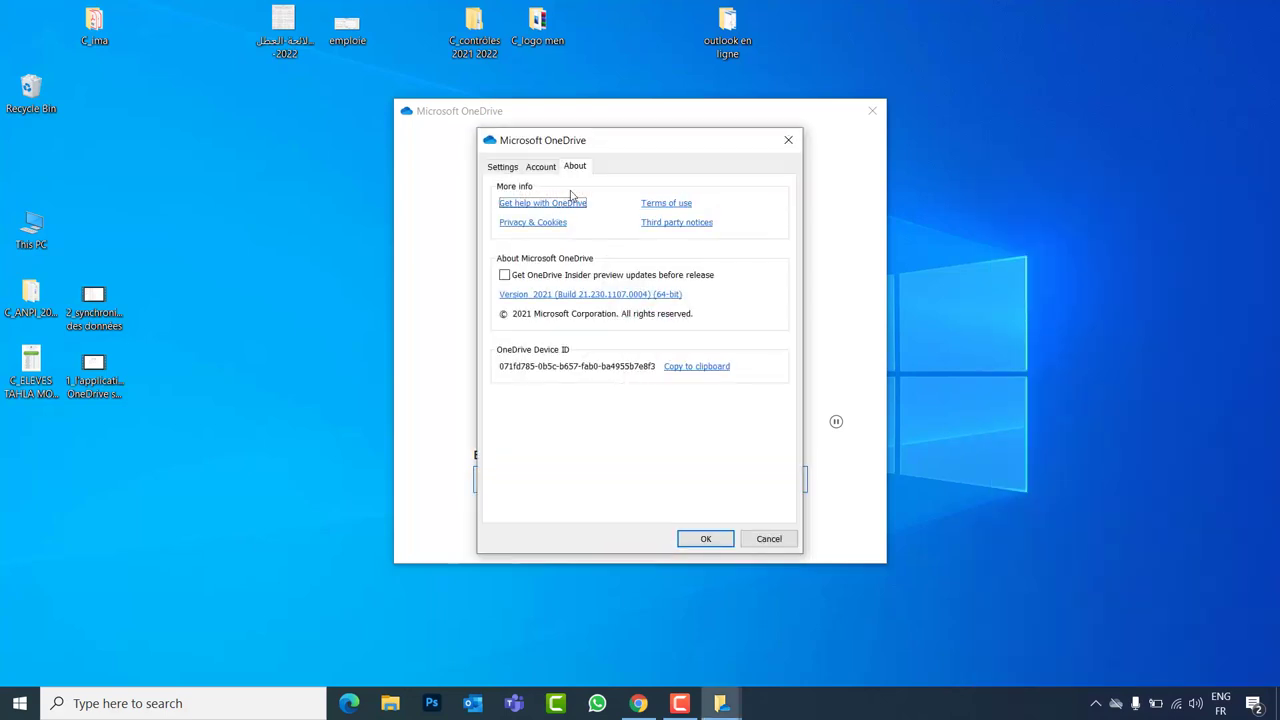
left_click(541, 168)
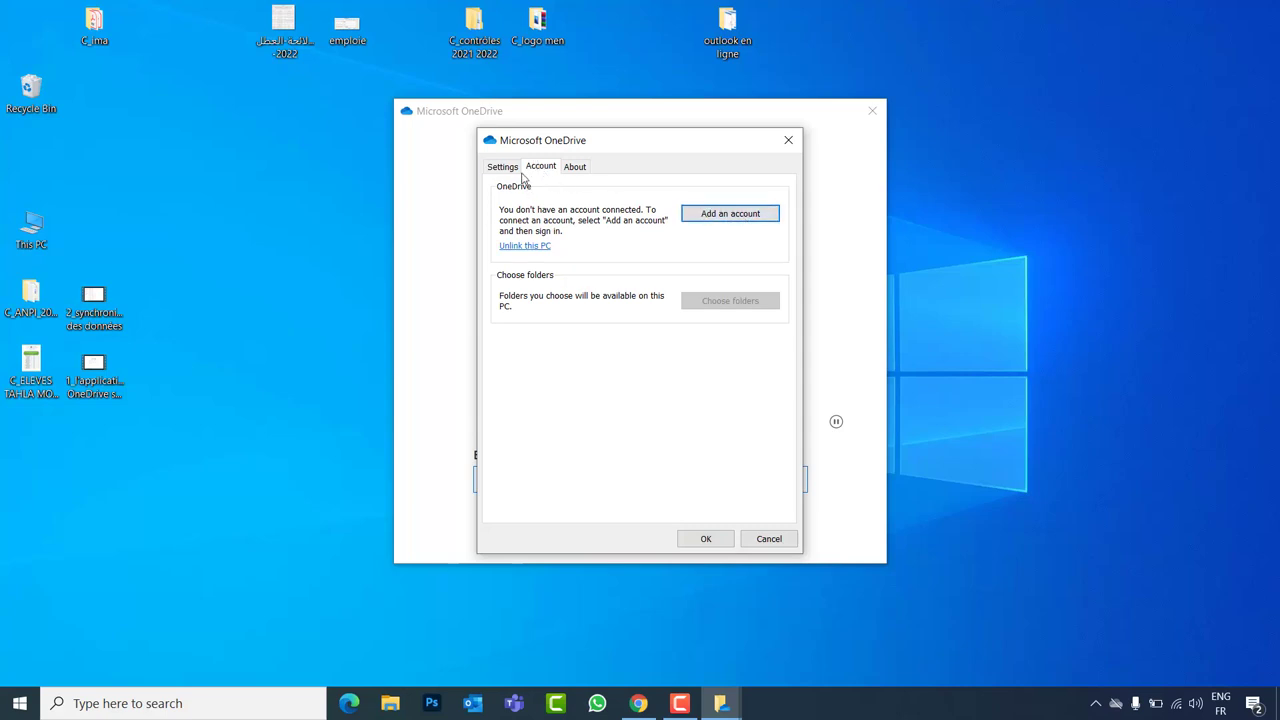
left_click(500, 171)
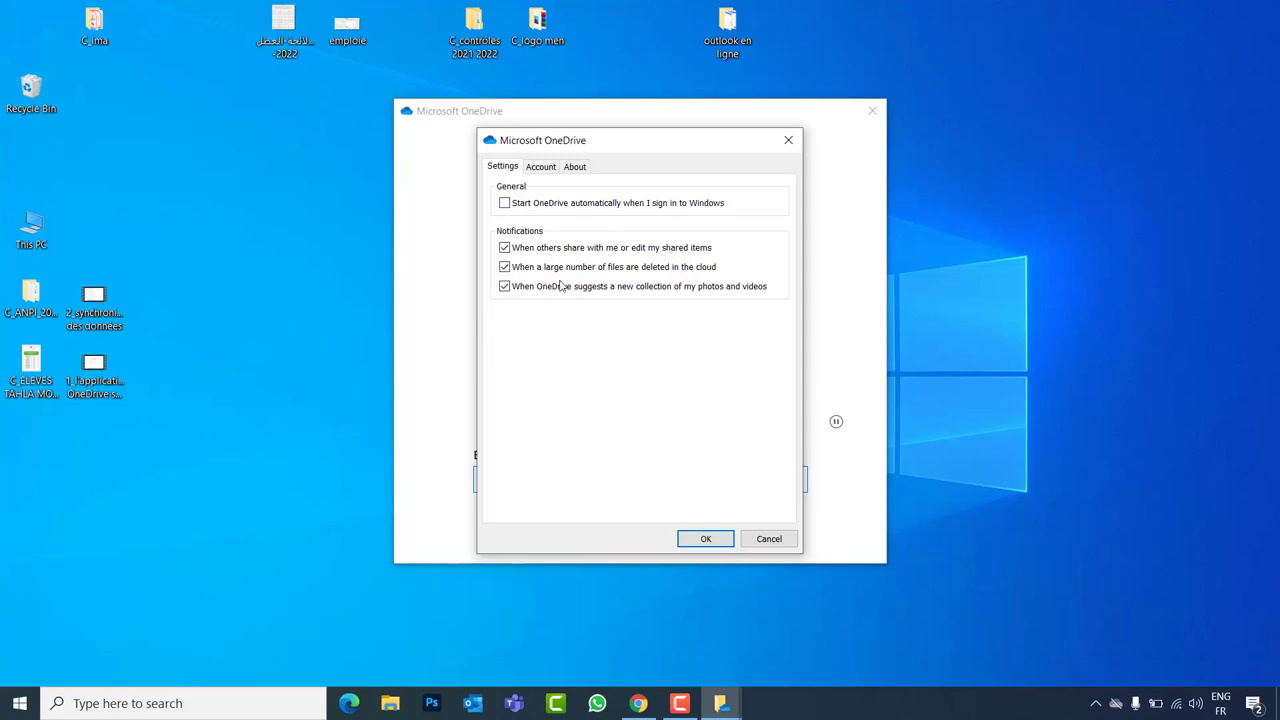
left_click(705, 538)
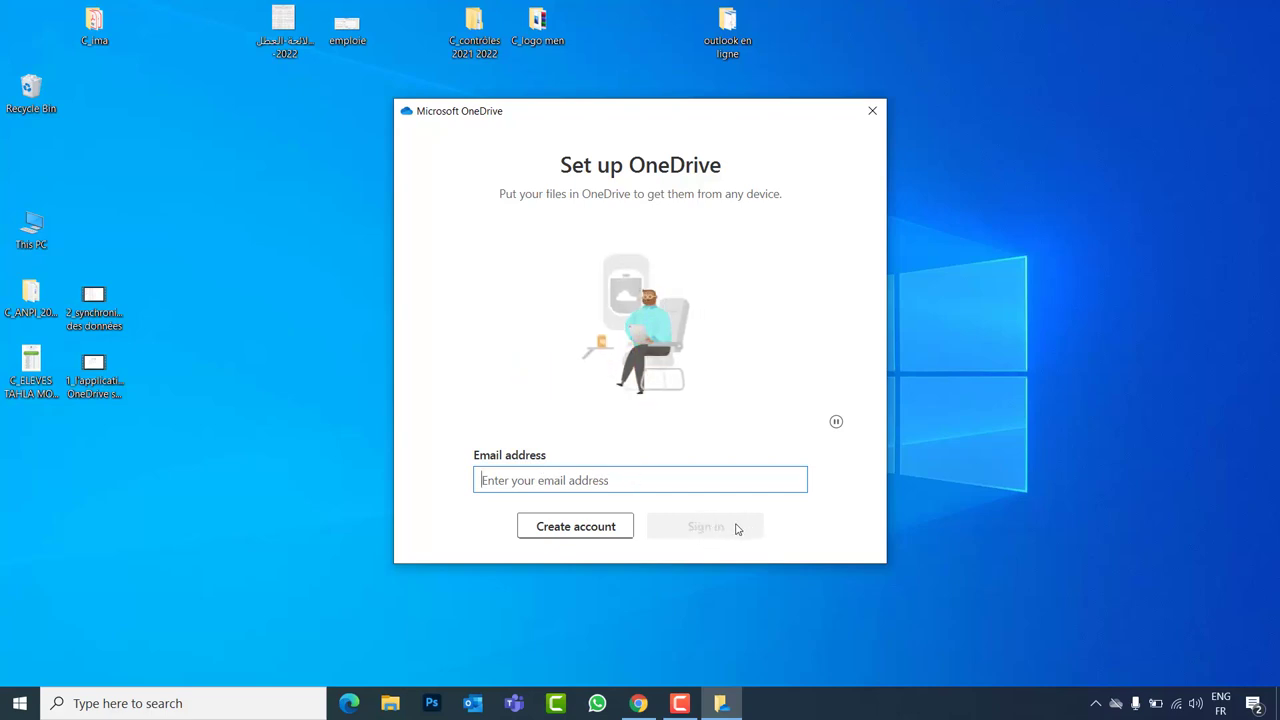
- Switch to Chrome, look through the files in the online OneDrive's Mes fichiers, and return to the OneDrive setup window
left_click(637, 703)
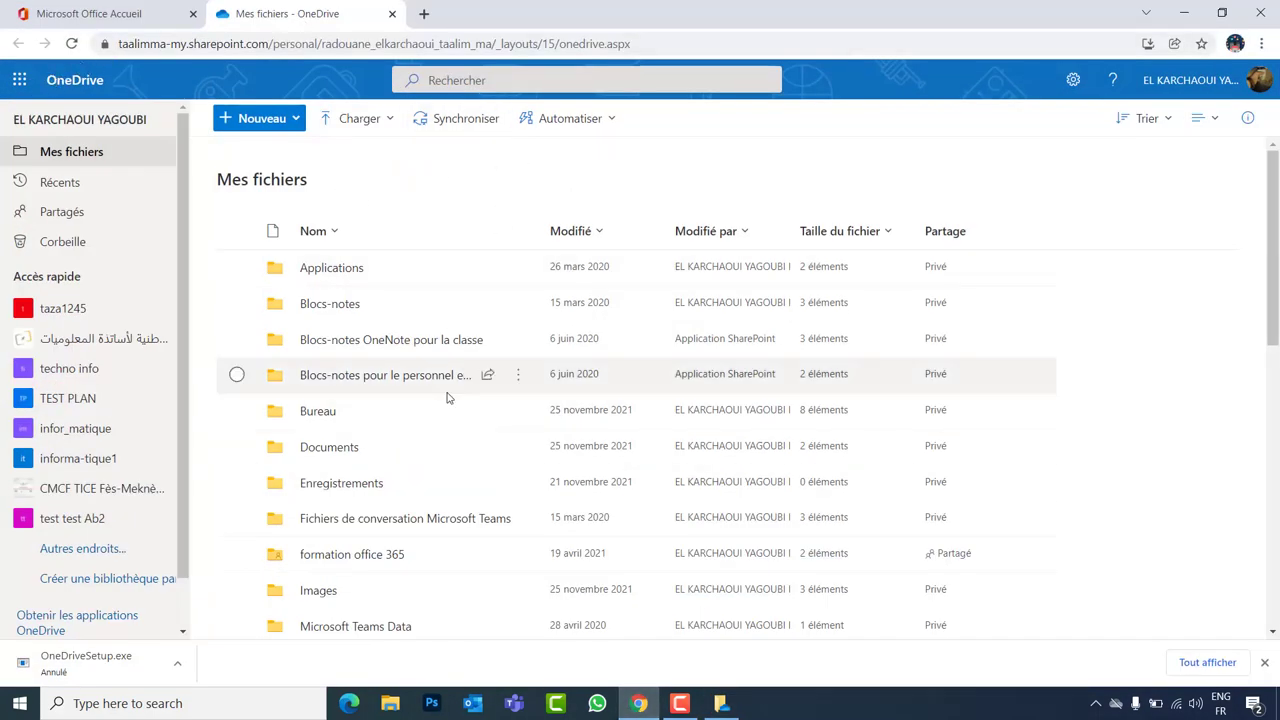
scroll(447, 398, "down", 5)
scroll(447, 398, "down", 2)
scroll(447, 398, "up", 7)
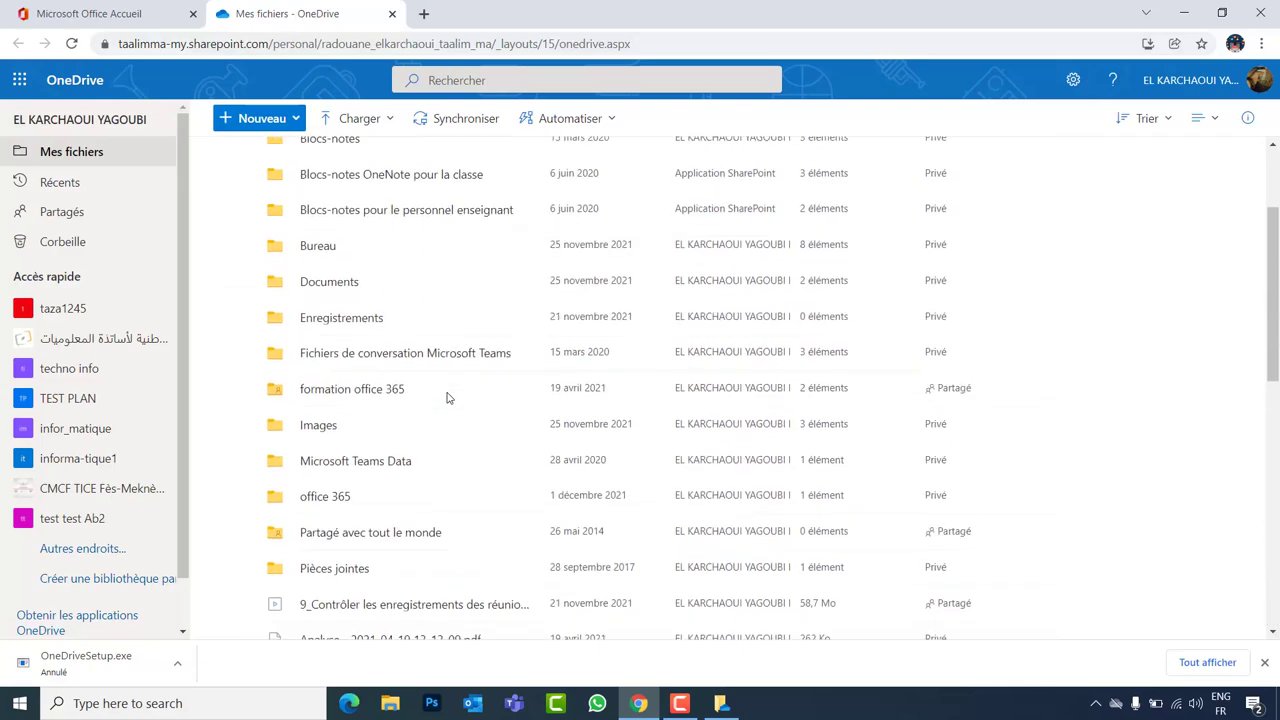
scroll(447, 398, "down", 3)
scroll(447, 398, "up", 3)
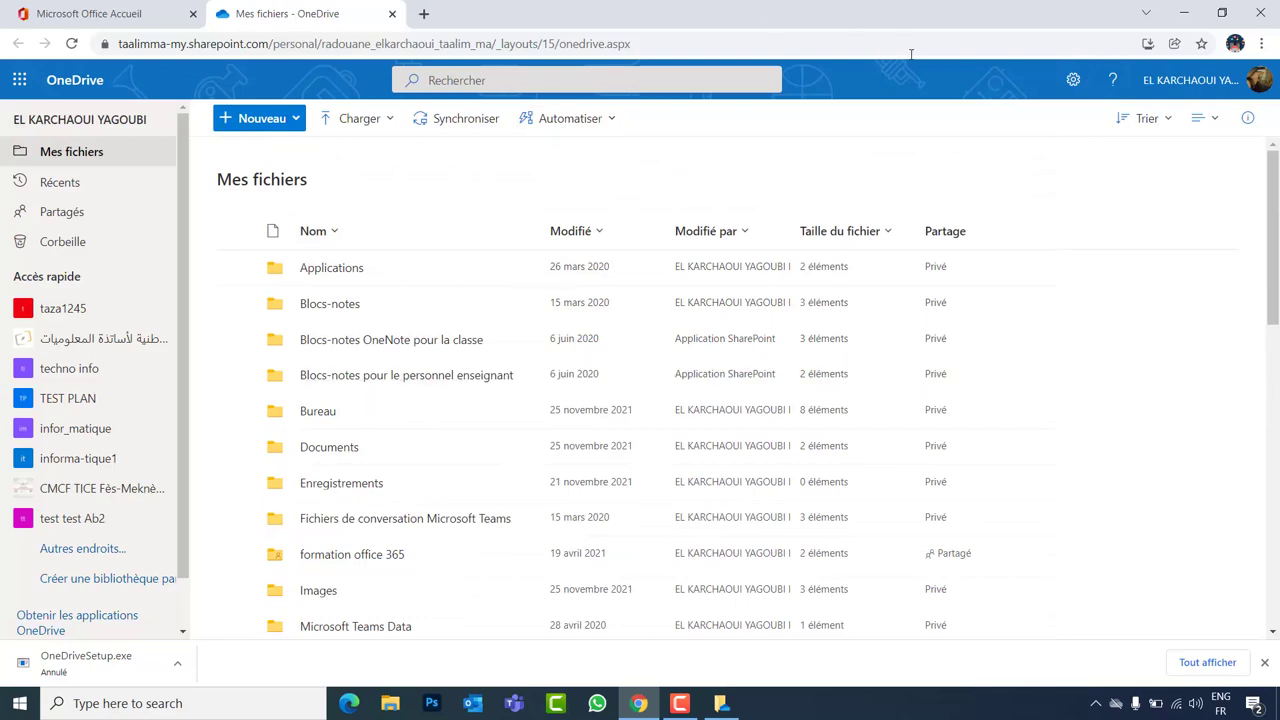
left_click(1184, 13)
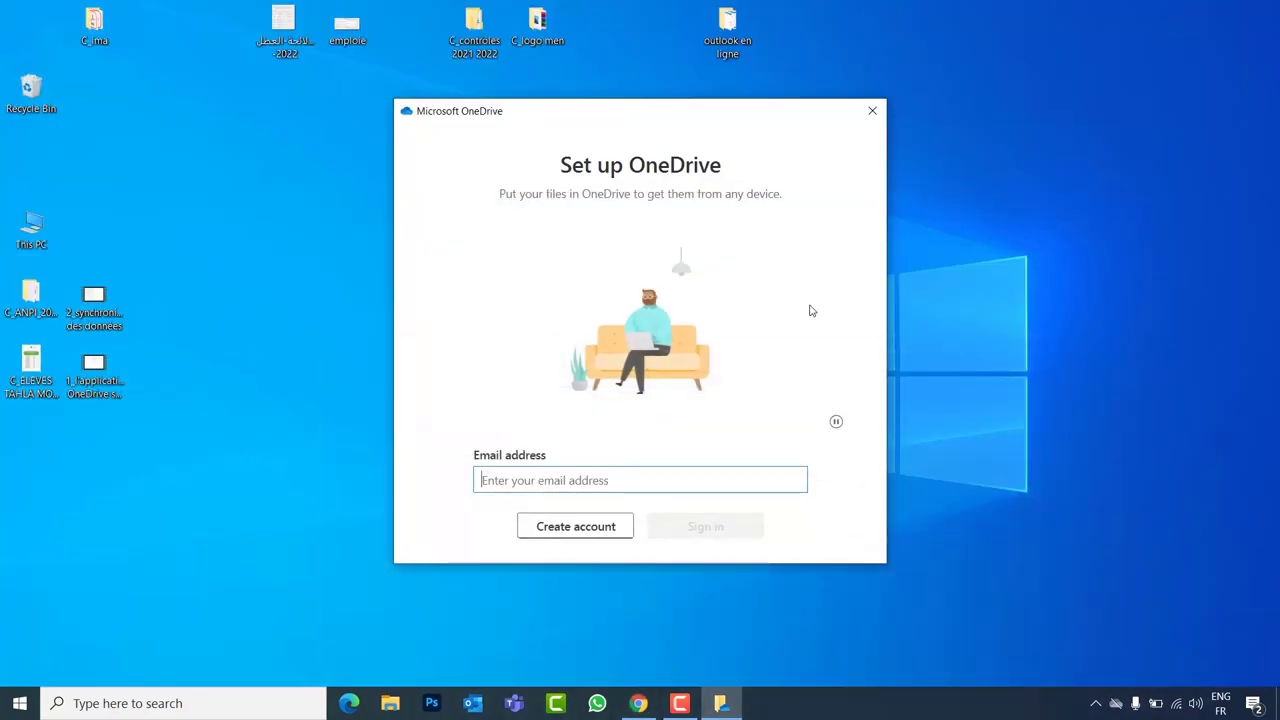